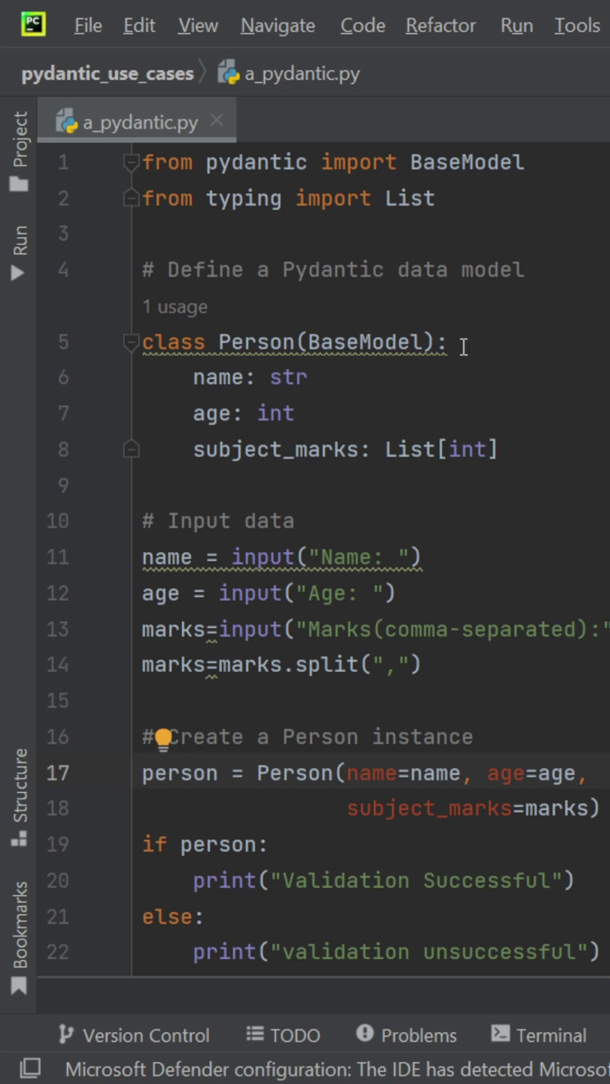
- Review the Person class, the name and marks input lines, and the Person( call
{"action": "left_click_drag", "start_coordinate": [530, 465], "coordinate": [144, 342]}
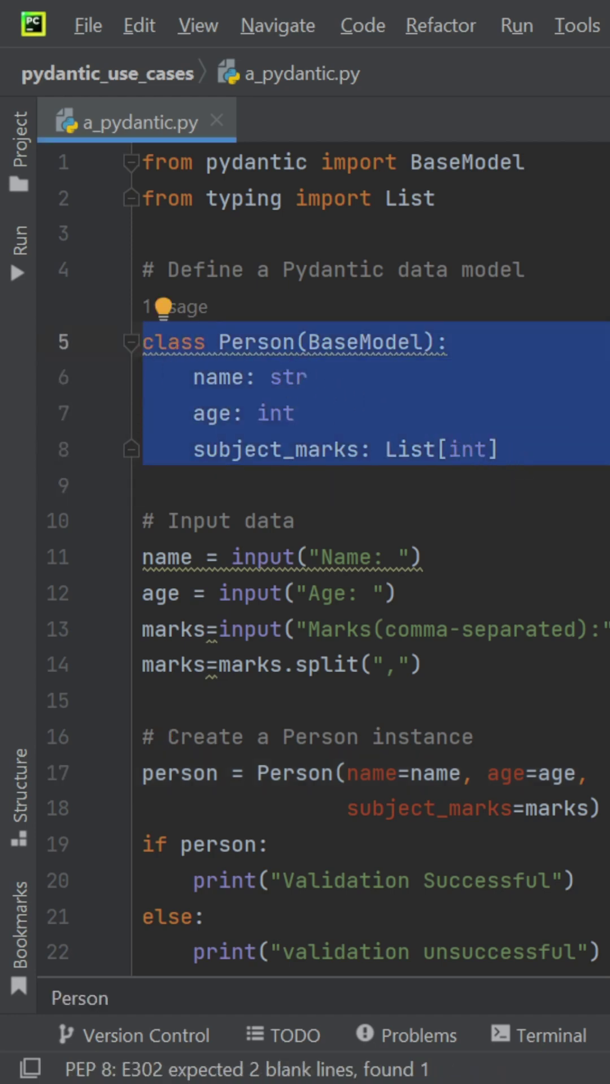
{"action": "left_click", "coordinate": [407, 378]}
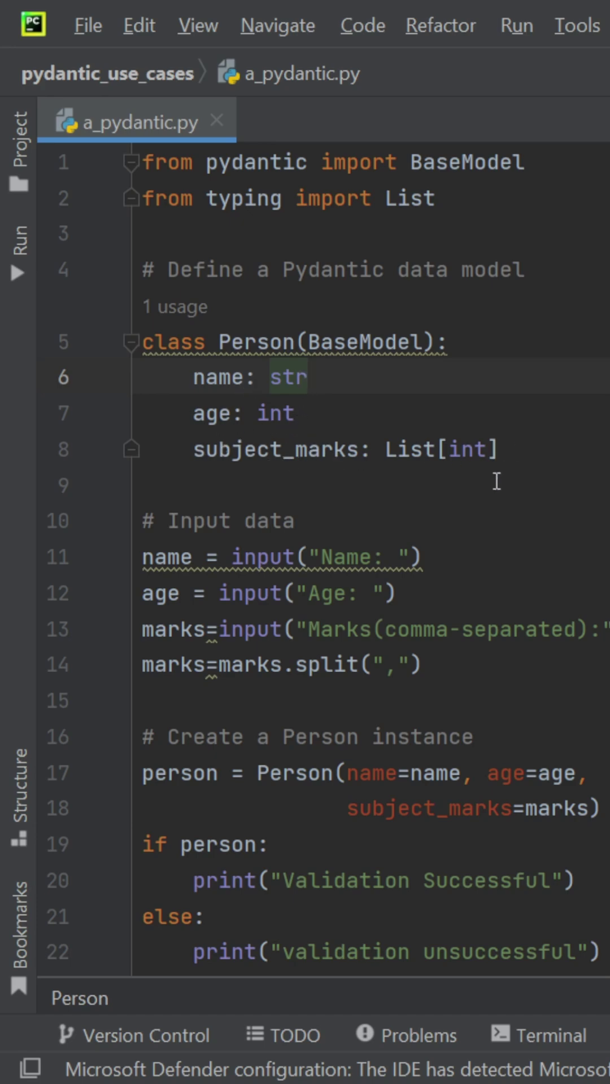
{"action": "scroll", "coordinate": [476, 537], "scroll_direction": "down", "scroll_amount": 3}
{"action": "left_click", "coordinate": [230, 450]}
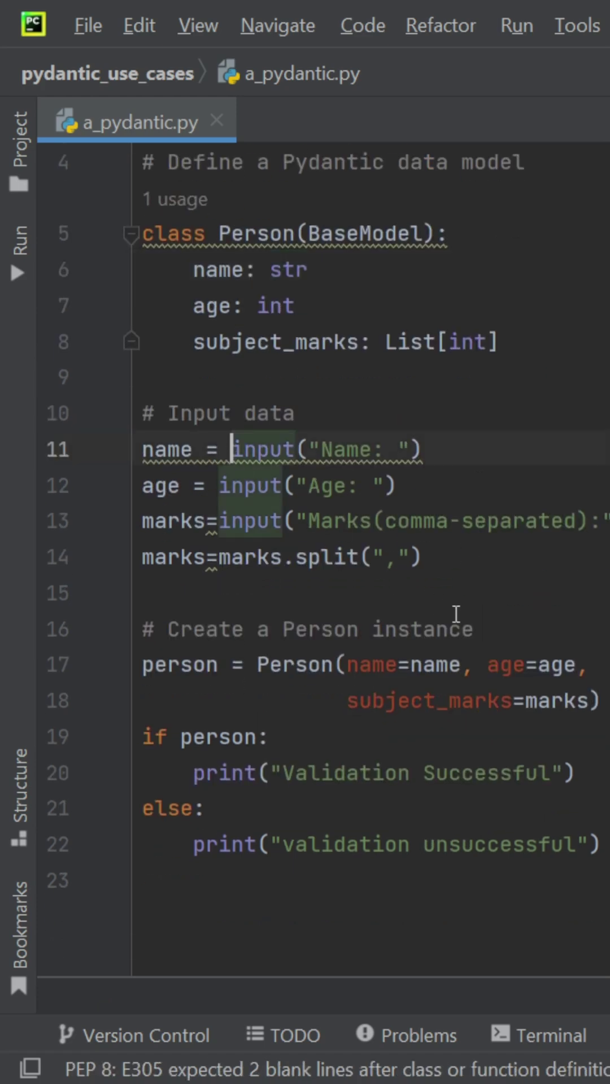
{"action": "mouse_move", "coordinate": [258, 665]}
{"action": "left_mouse_down"}
{"action": "mouse_move", "coordinate": [584, 665]}
{"action": "mouse_move", "coordinate": [599, 701]}
{"action": "left_mouse_up"}
{"action": "left_click", "coordinate": [500, 521]}
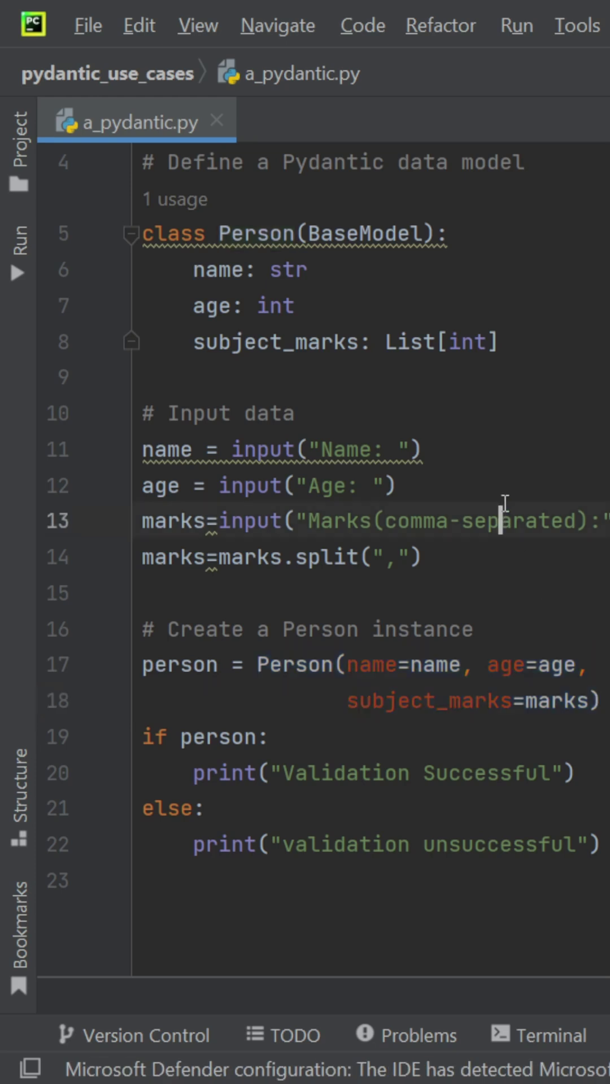
- Run a_pydantic.py and answer zab, 12 and 34,56,55 to print Validation Successful
{"action": "key", "text": "shift+F10"}
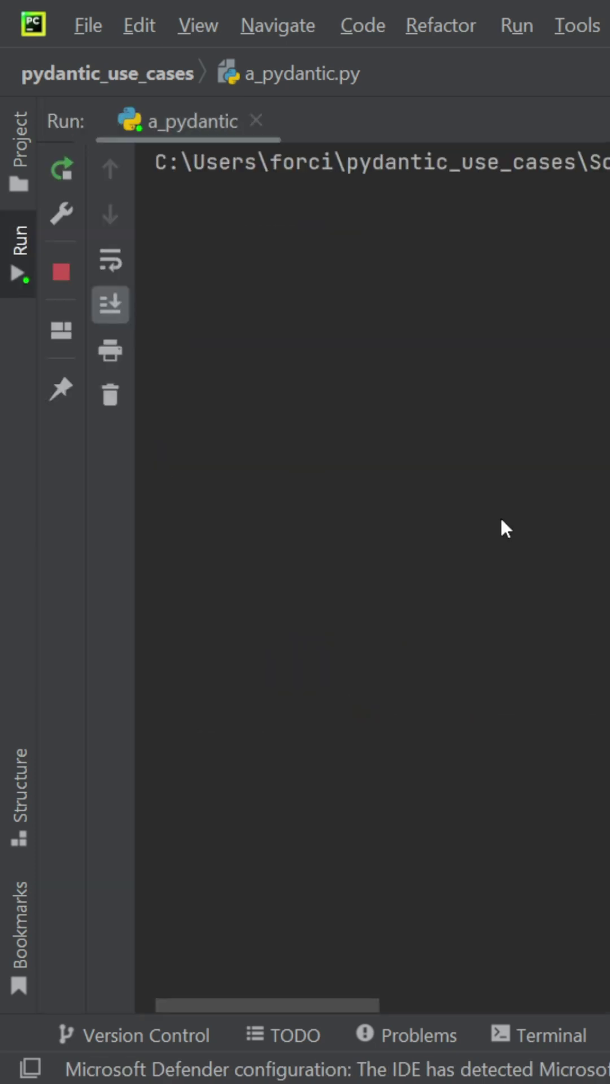
{"action": "left_click", "coordinate": [384, 266]}
{"action": "type", "text": "zab"}
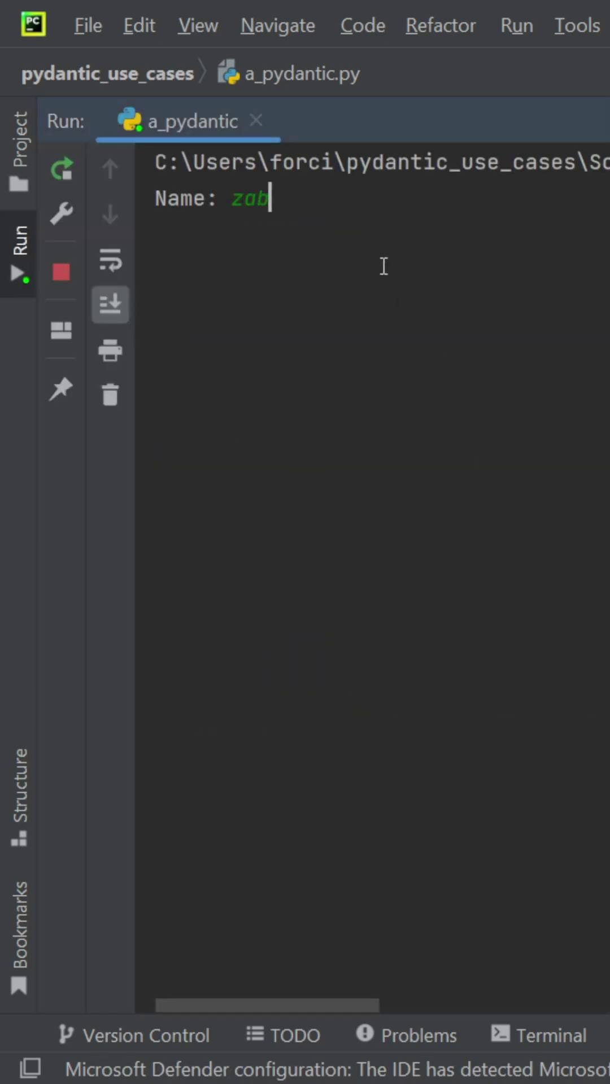
{"action": "key", "text": "Return"}
{"action": "type", "text": "12"}
{"action": "key", "text": "Return"}
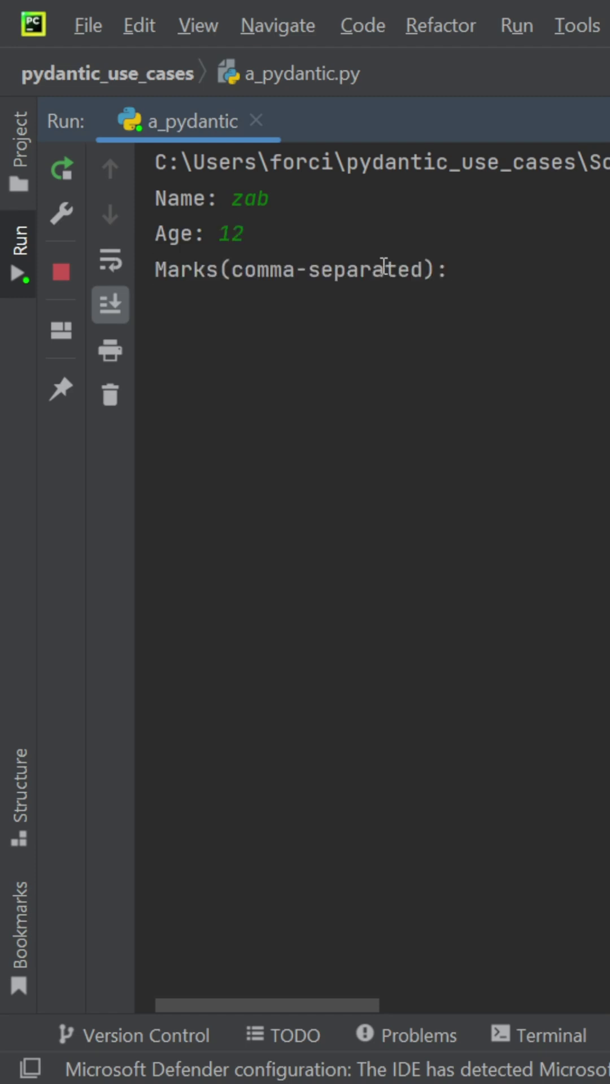
{"action": "type", "text": "34,56,5"}
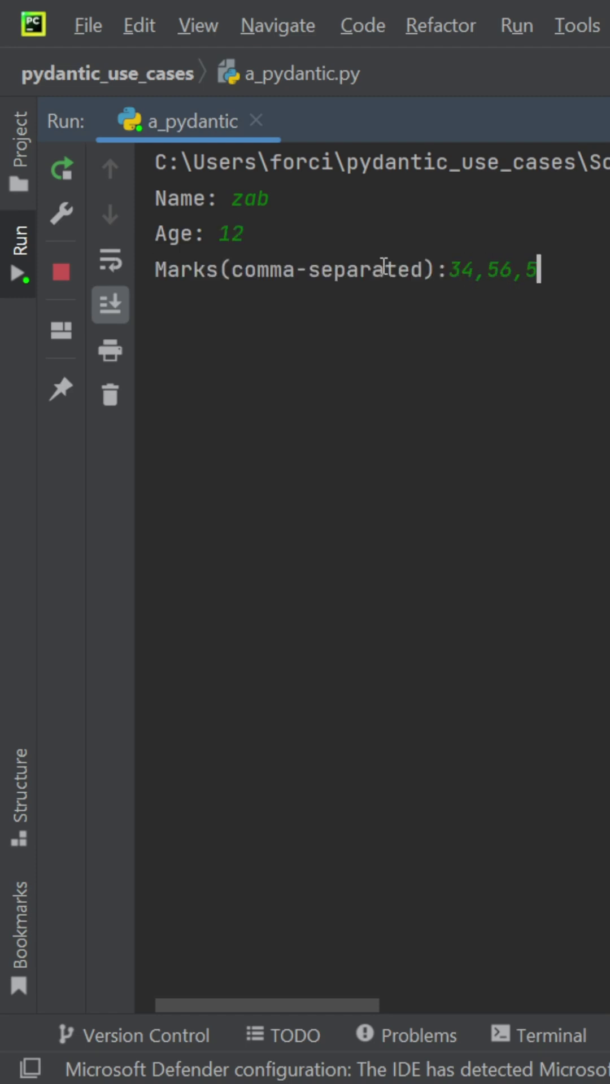
{"action": "type", "text": "5"}
{"action": "key", "text": "Return"}
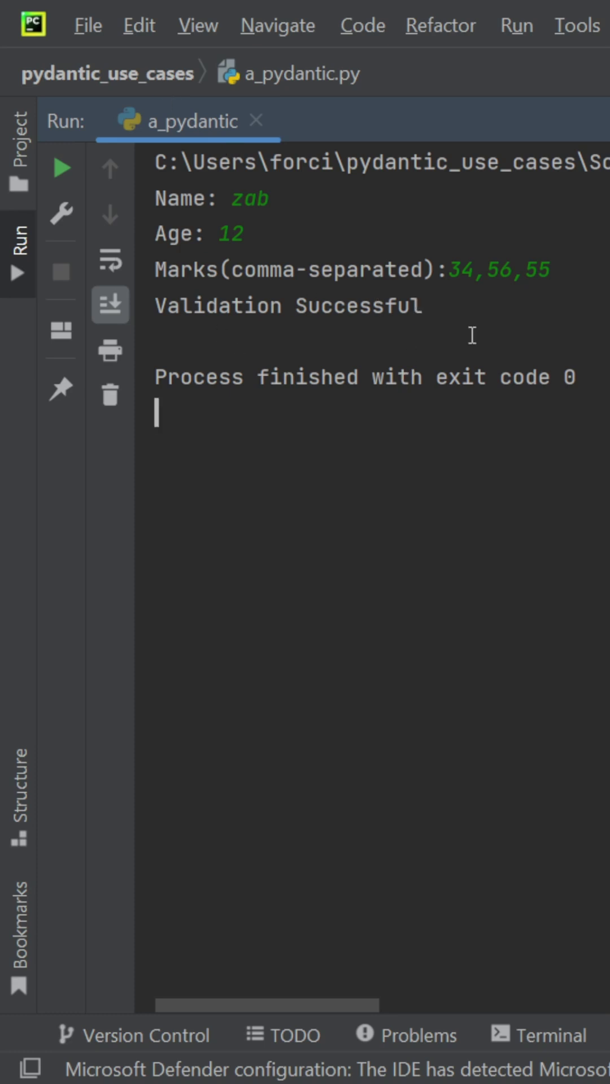
- Rerun the script with zab, 12 and marks seventy,34,56 to raise a ValidationError
{"action": "key", "text": "shift+F10"}
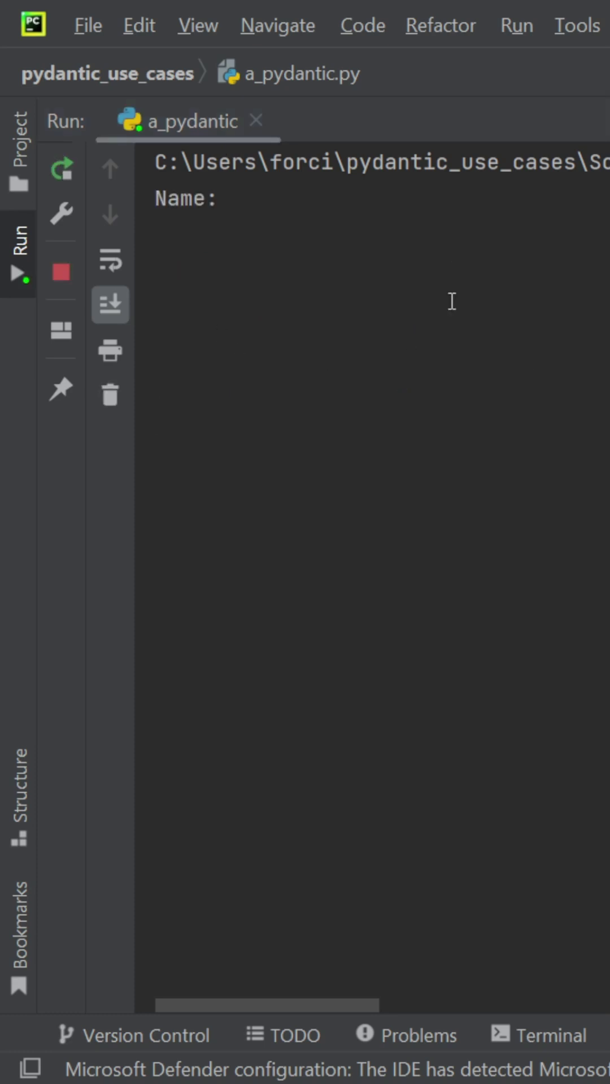
{"action": "type", "text": "zab"}
{"action": "key", "text": "Return"}
{"action": "type", "text": "1"}
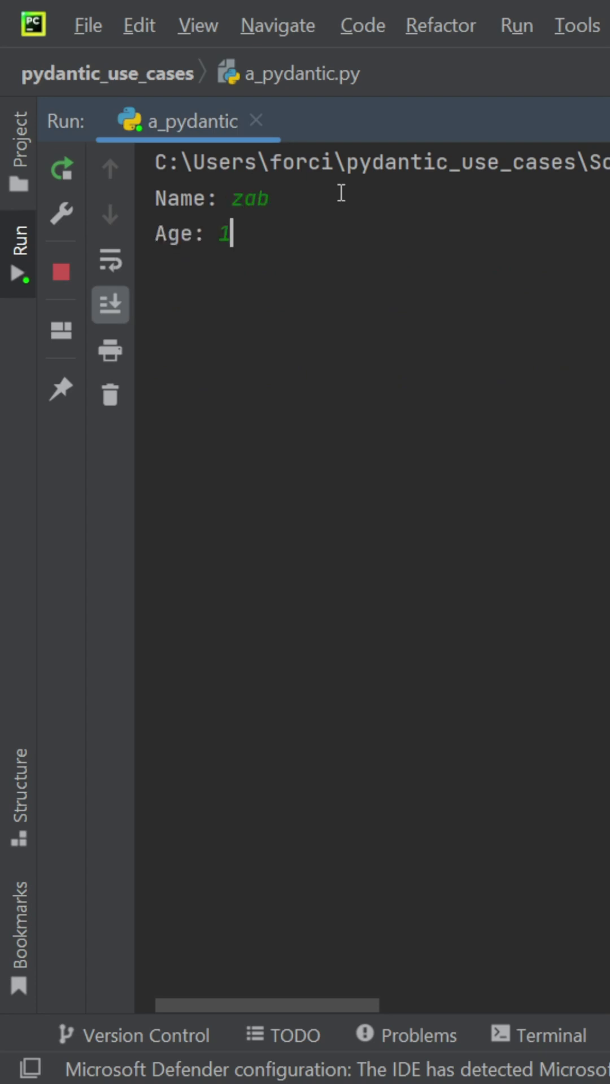
{"action": "type", "text": "2"}
{"action": "key", "text": "Return"}
{"action": "type", "text": "seve"}
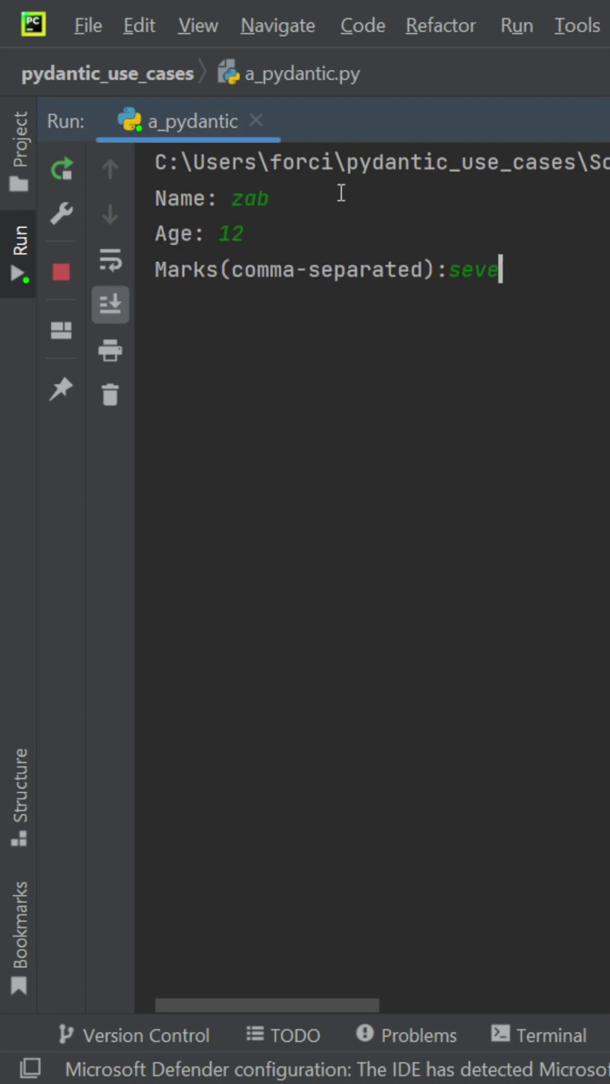
{"action": "type", "text": "nty,34,56"}
{"action": "key", "text": "Return"}
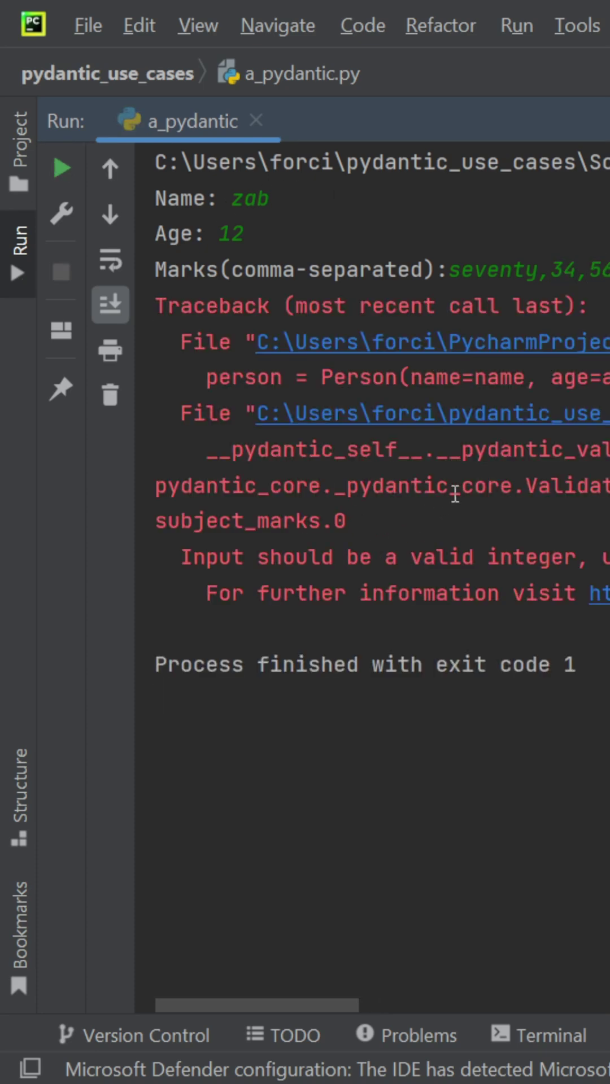
- Highlight the int_parsing message saying the first mark must be a valid integer
{"action": "left_click_drag", "start_coordinate": [206, 557], "coordinate": [609, 560]}
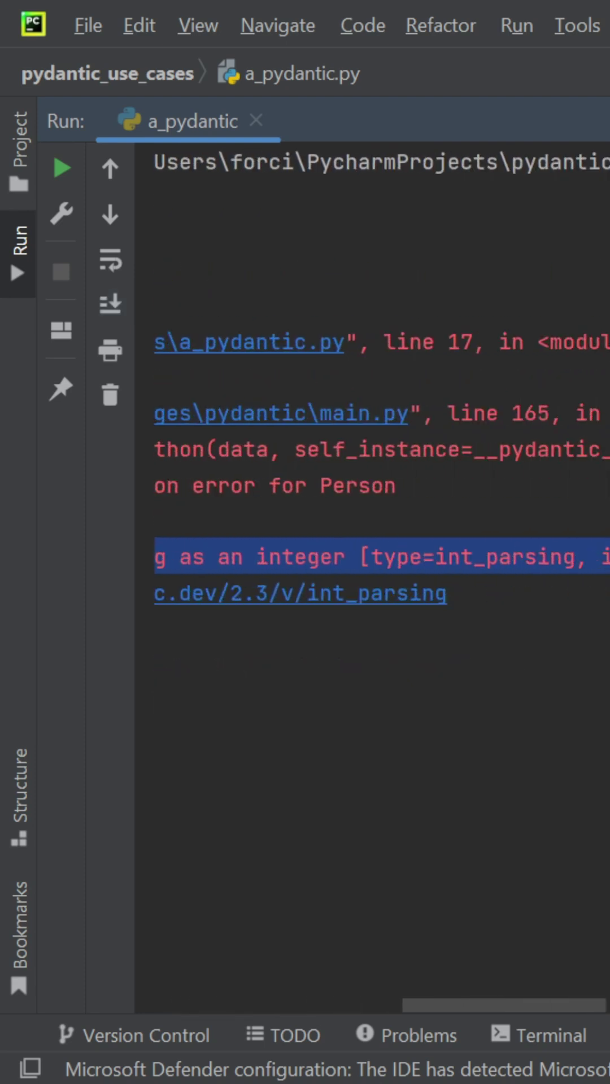